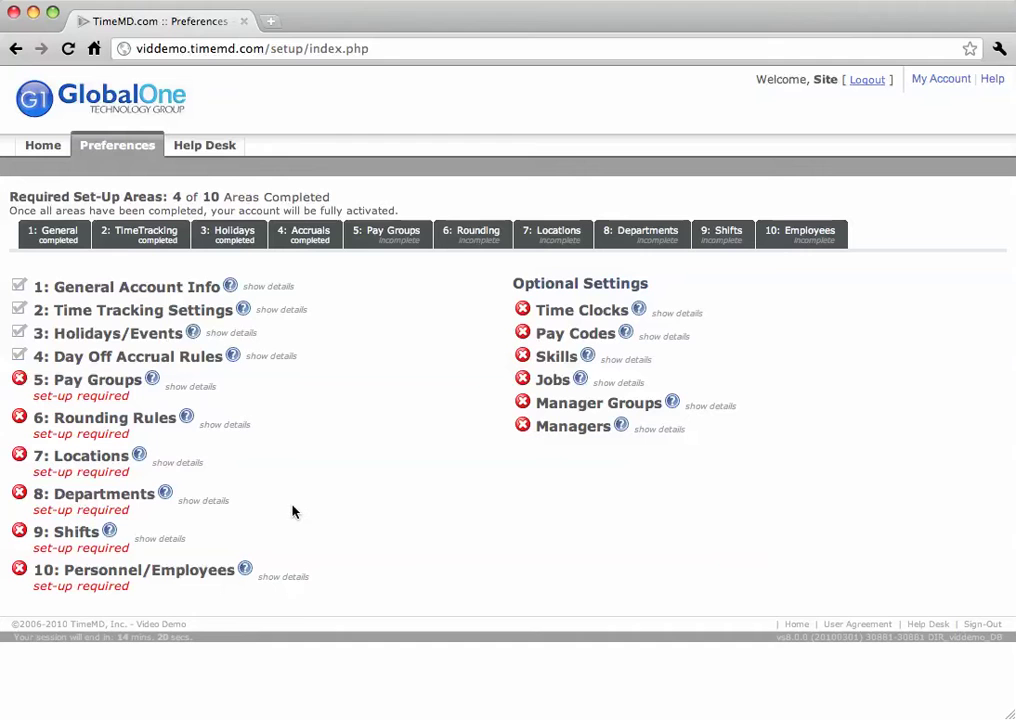
# - Open the Pay Groups set-up area and name the new pay group General Pay Group
pyautogui.click(82, 381)
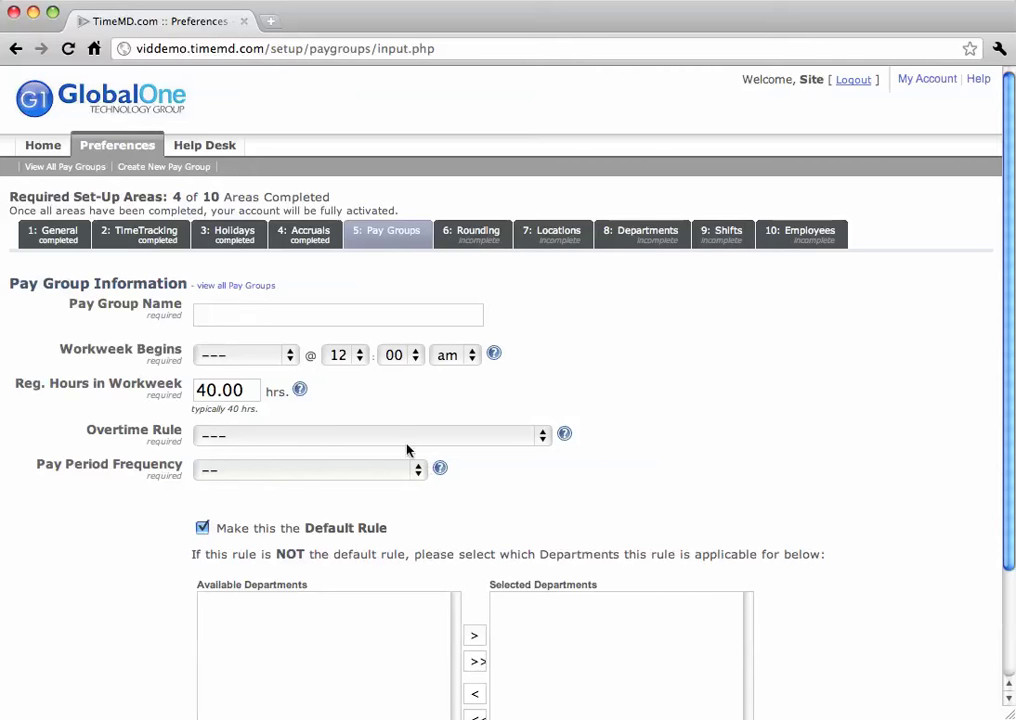
pyautogui.click(244, 316)
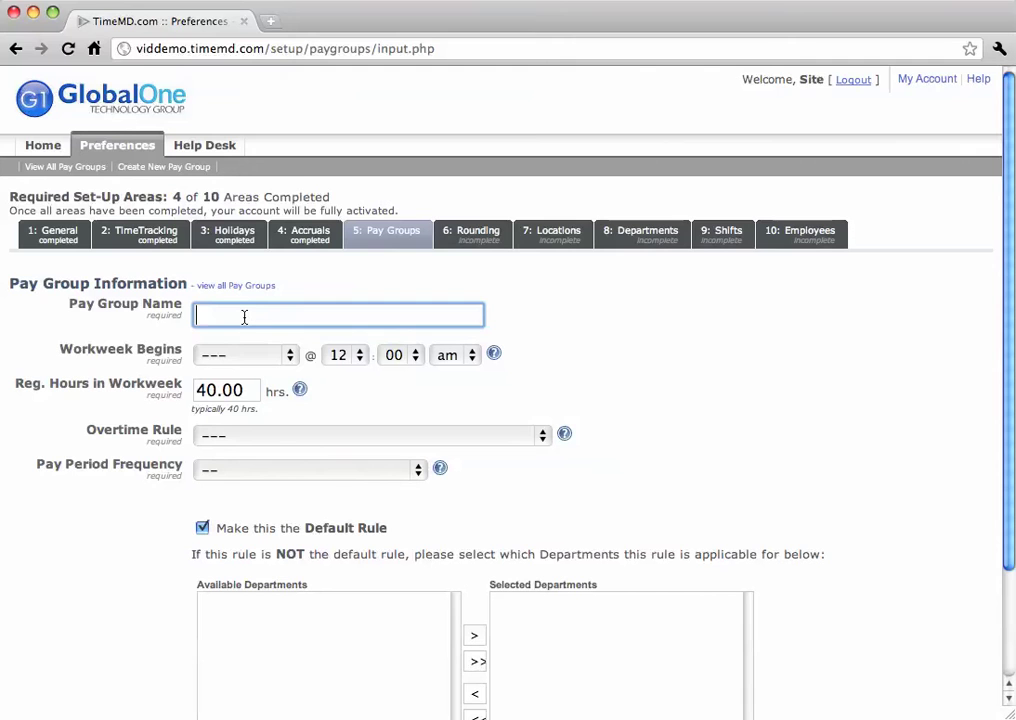
pyautogui.write('General ')
pyautogui.write('Pay Gour')
pyautogui.press('BackSpace')
pyautogui.press('BackSpace')
pyautogui.write('r')
pyautogui.press('BackSpace')
pyautogui.press('BackSpace')
pyautogui.write('ropu')
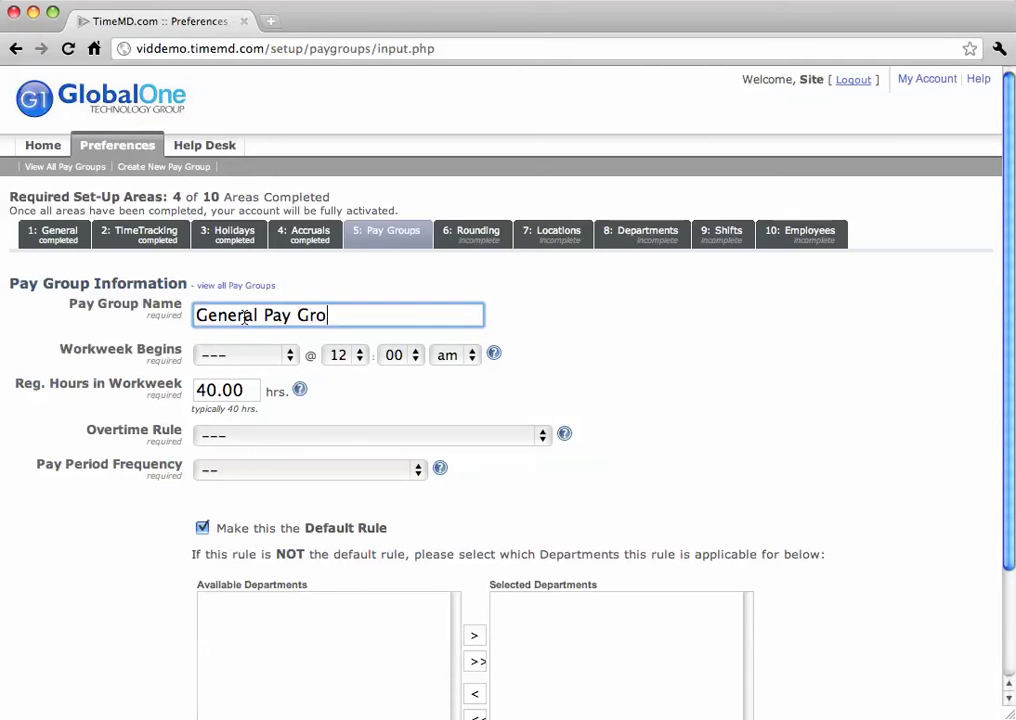
pyautogui.press('BackSpace')
pyautogui.press('BackSpace')
pyautogui.write('up')
# - Set the pay group's workweek to begin on Sunday
pyautogui.click(218, 353)
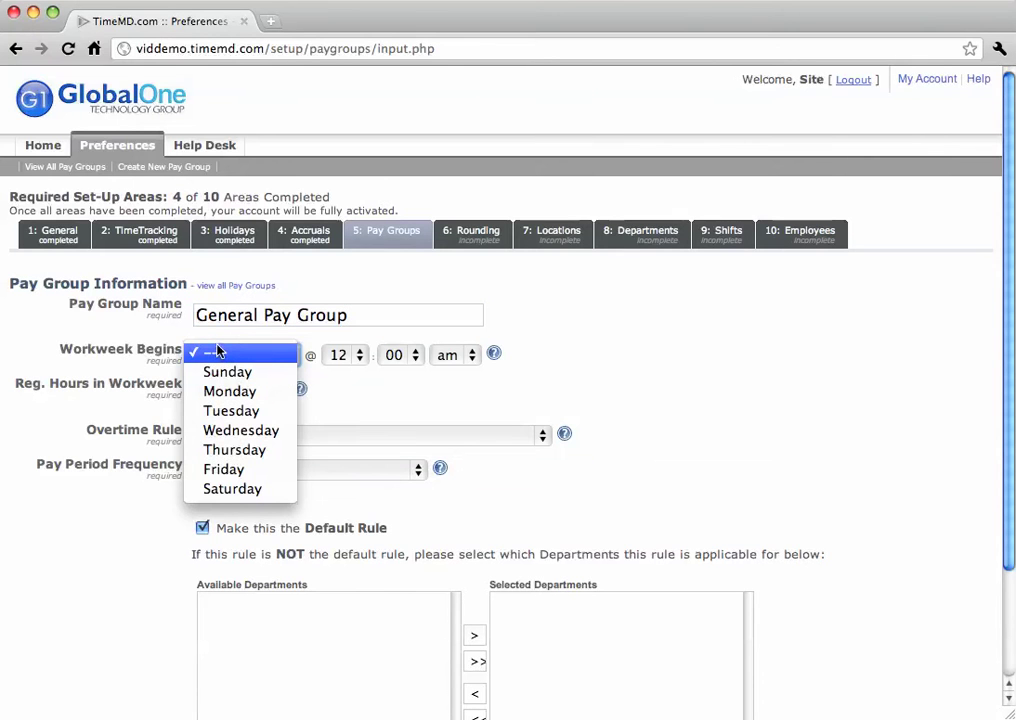
pyautogui.click(226, 371)
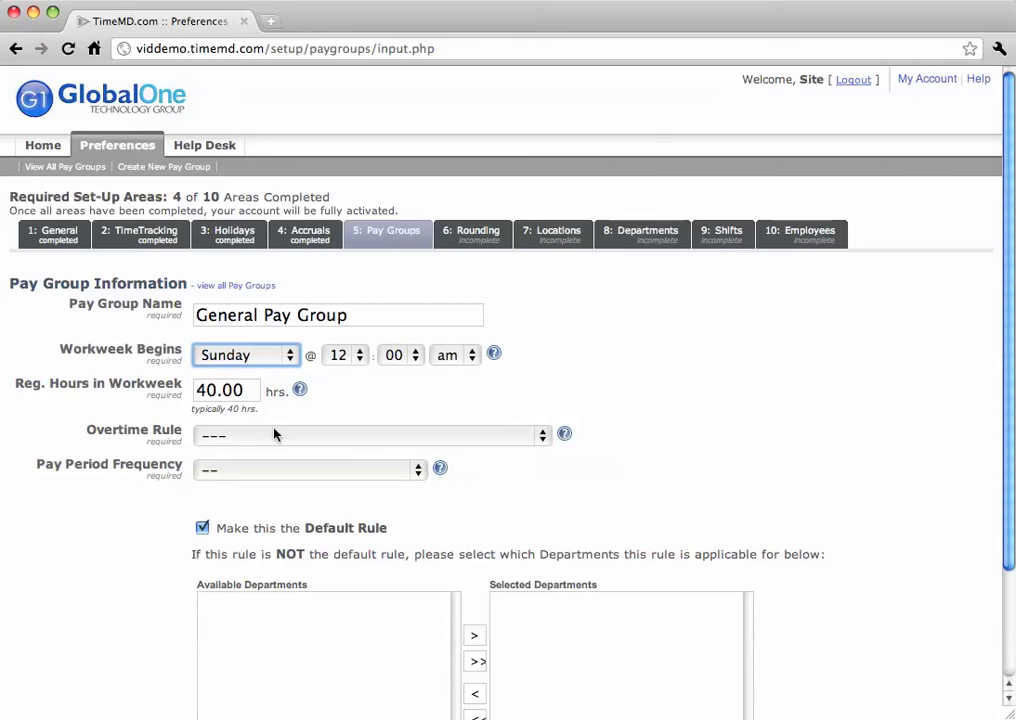
pyautogui.click(249, 390)
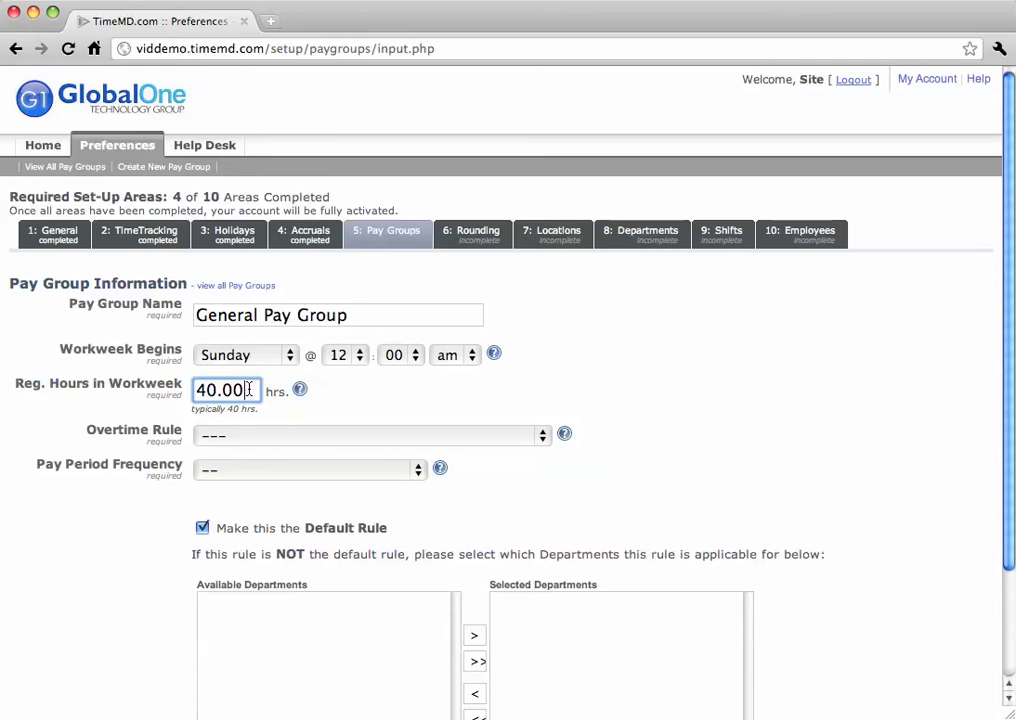
# - Try the overtime rules Department of Labor Compliant, California Compliant, California Alt. Scheduling (9/80), Overtime Tracking is Not Required and Custom Rule
pyautogui.click(347, 435)
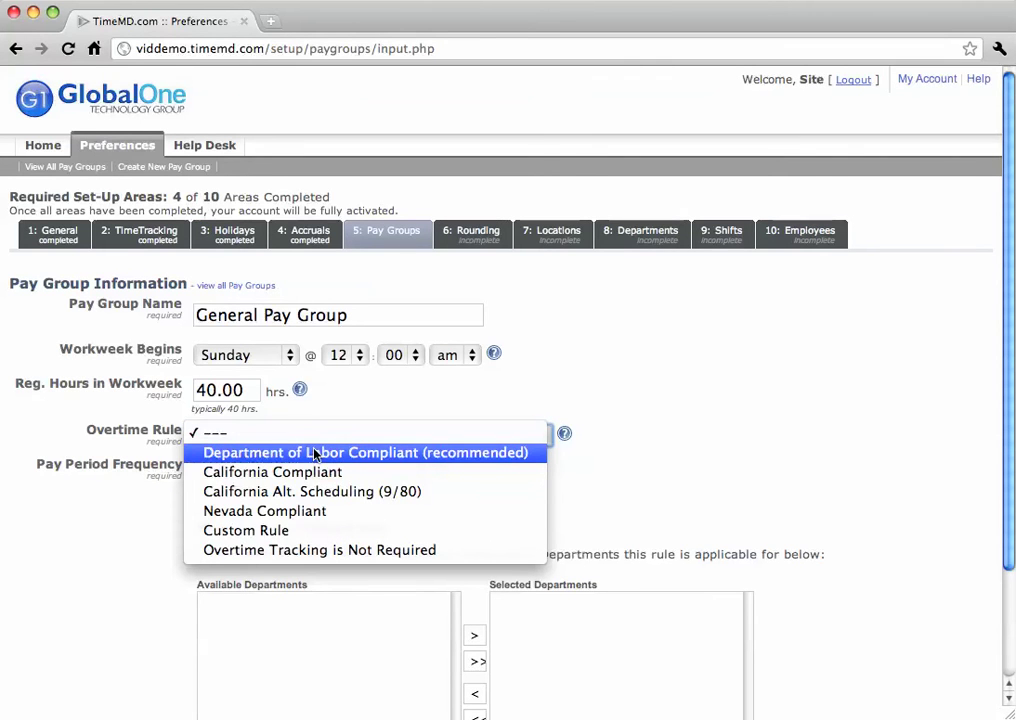
pyautogui.click(314, 453)
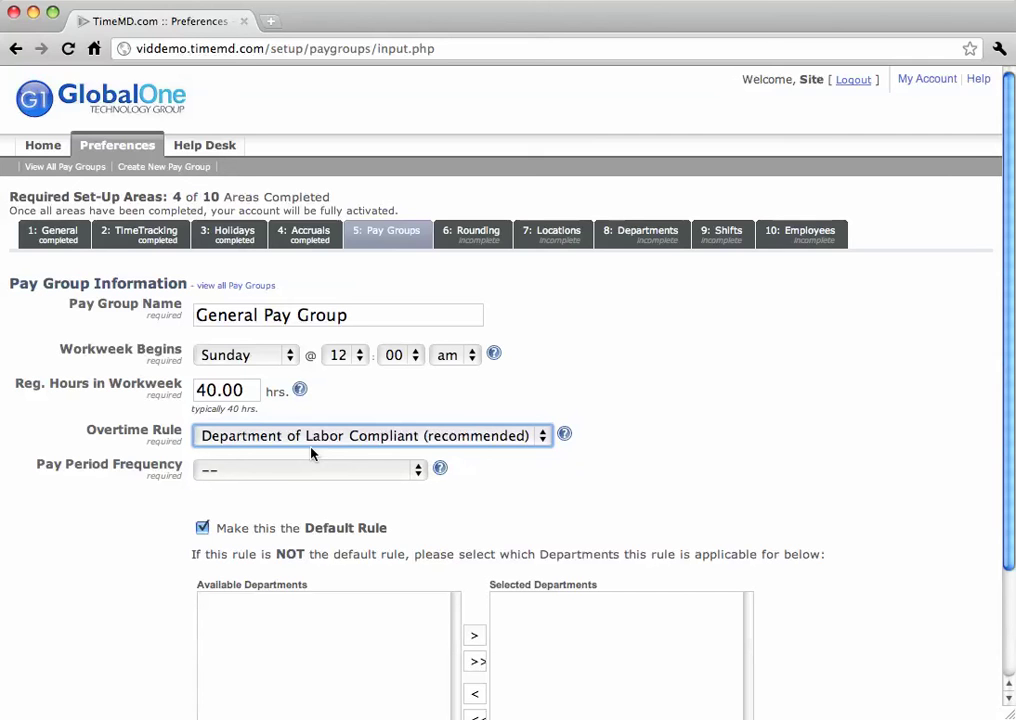
pyautogui.click(318, 443)
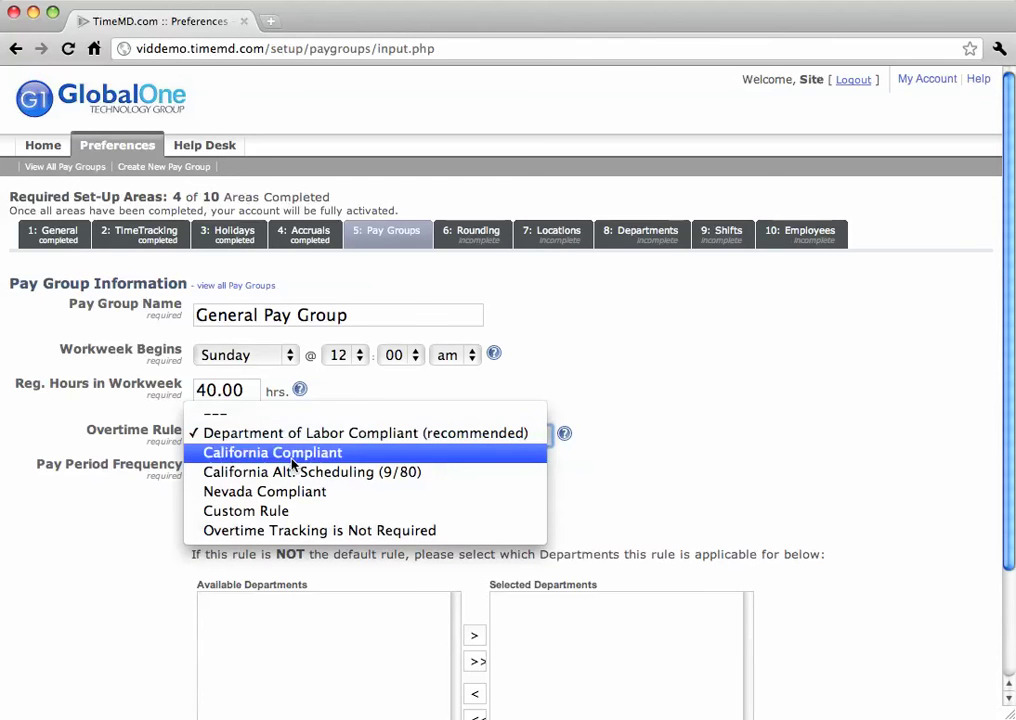
pyautogui.click(316, 452)
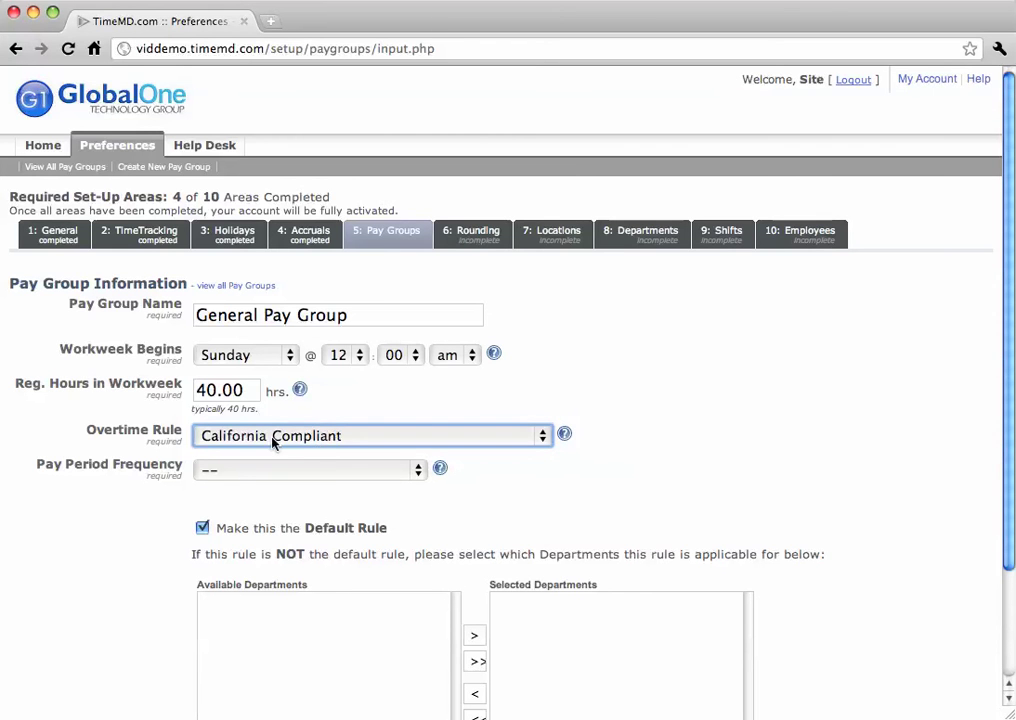
pyautogui.click(275, 440)
pyautogui.click(285, 458)
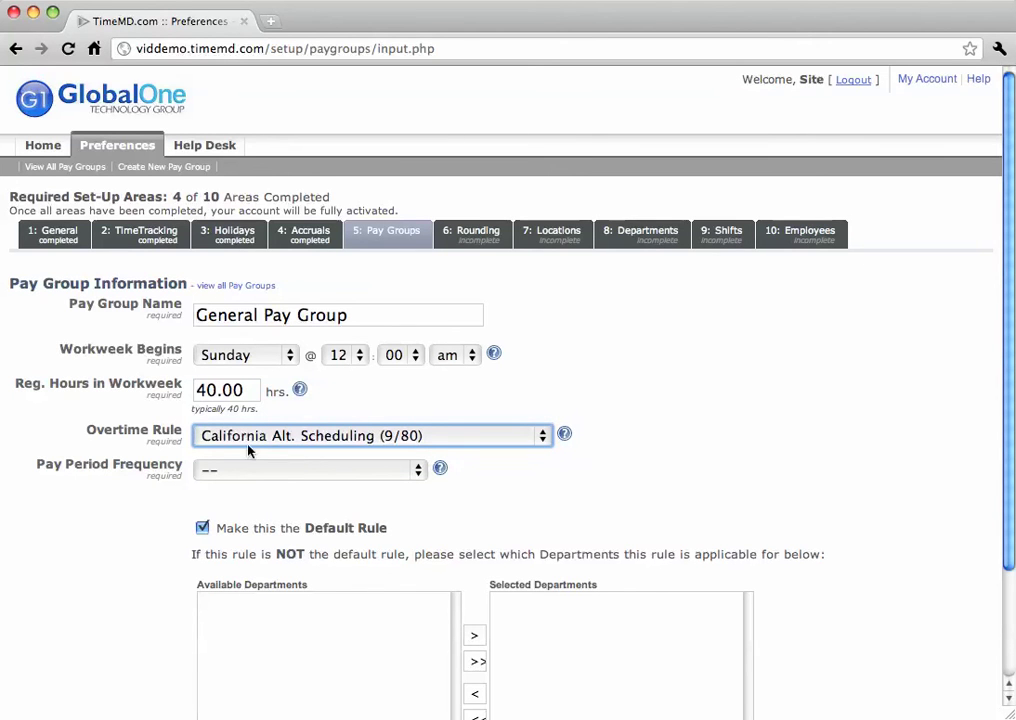
pyautogui.click(250, 443)
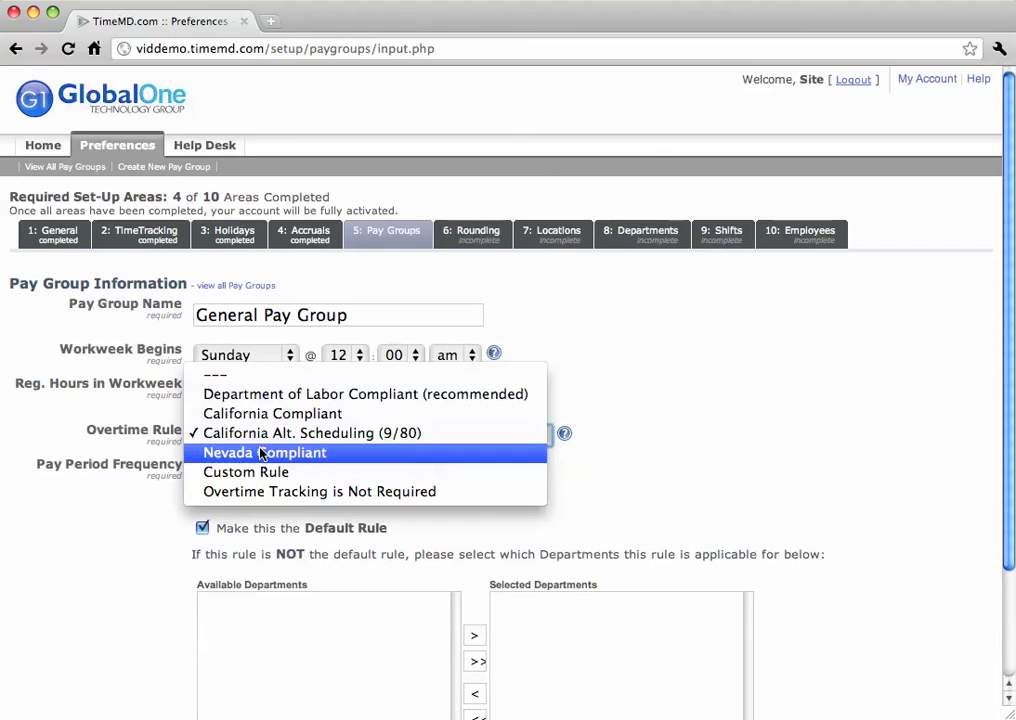
pyautogui.click(265, 490)
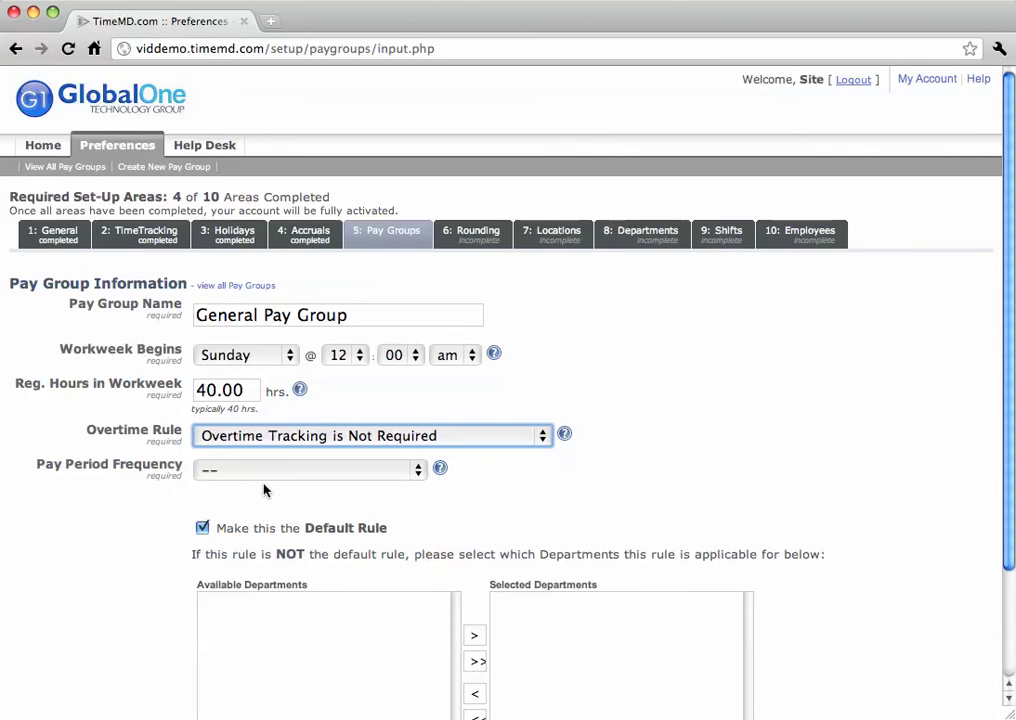
pyautogui.click(227, 436)
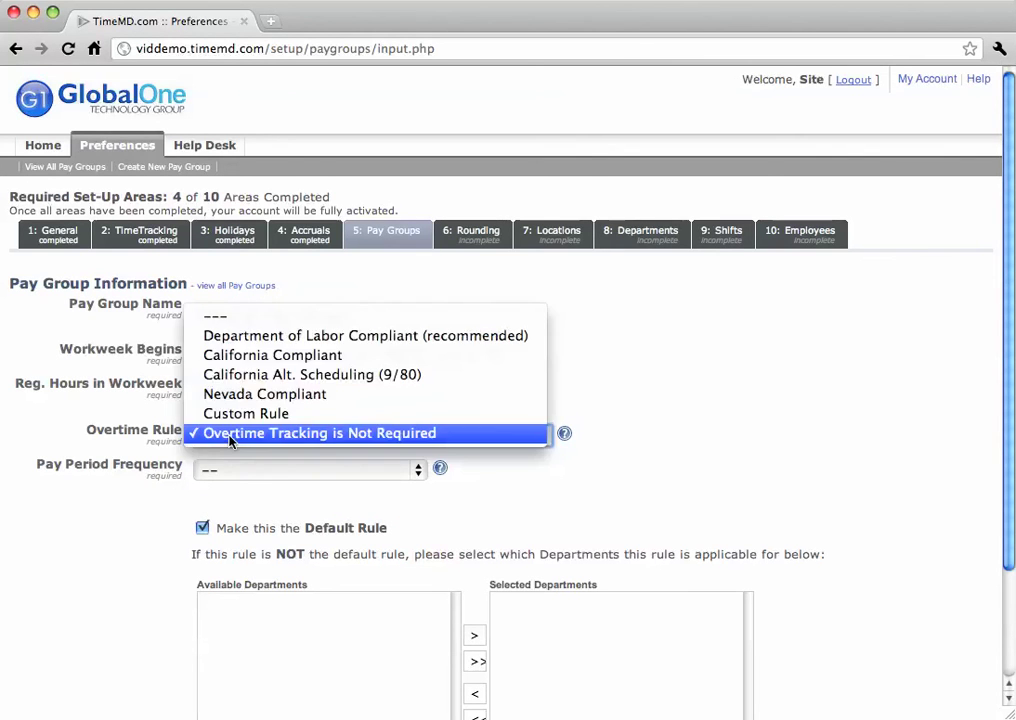
pyautogui.click(224, 416)
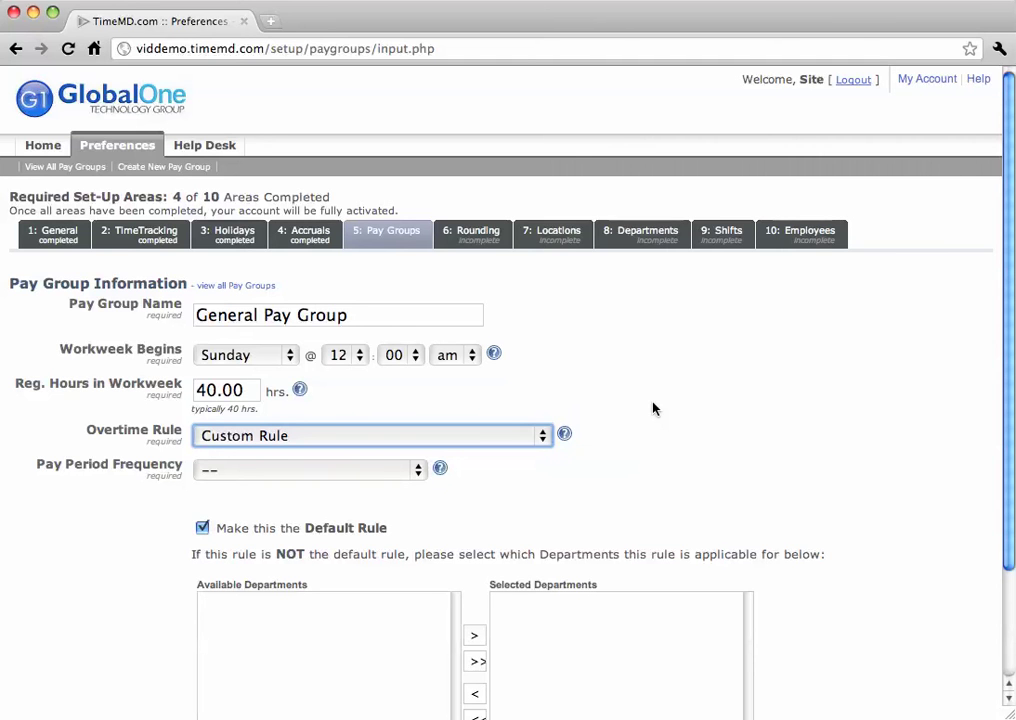
# - Set the pay group's overtime rule to Department of Labor Compliant (recommended)
pyautogui.click(443, 436)
pyautogui.click(401, 356)
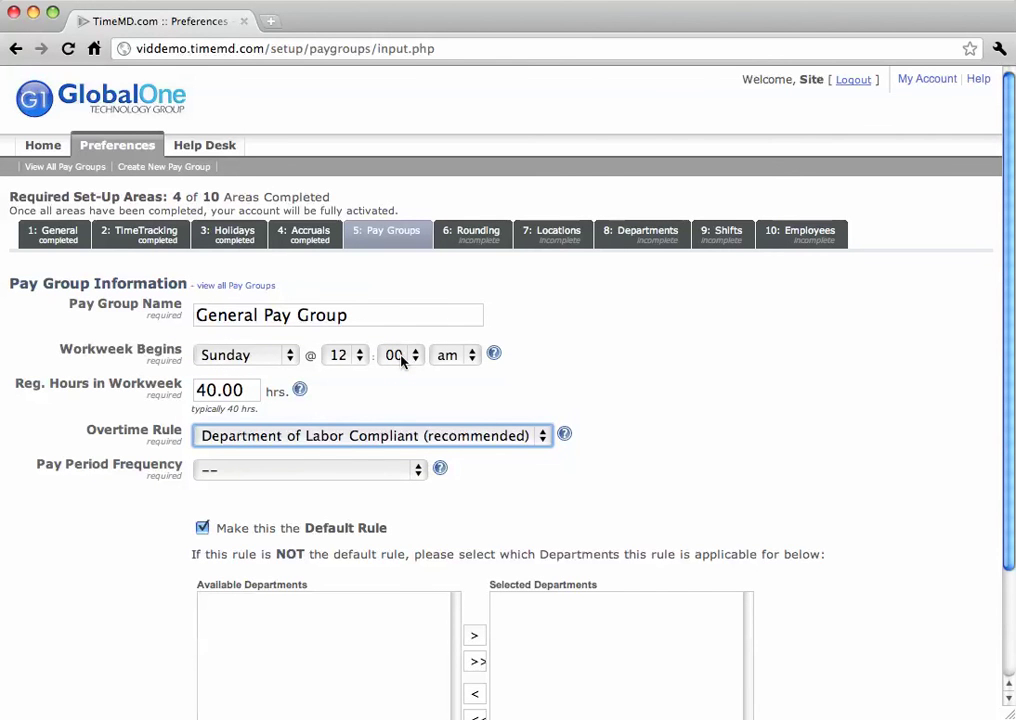
pyautogui.click(669, 398)
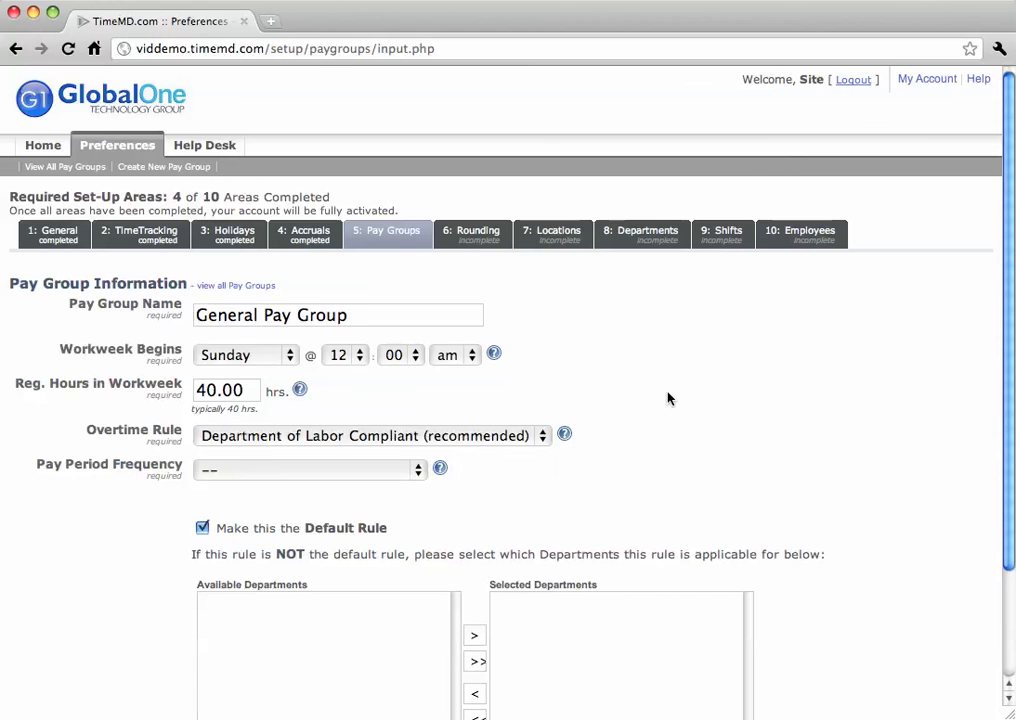
# - Set the pay period frequency to Semi-Monthly (every 15 days), with the pay period last begun on the 1st of each month
pyautogui.click(398, 478)
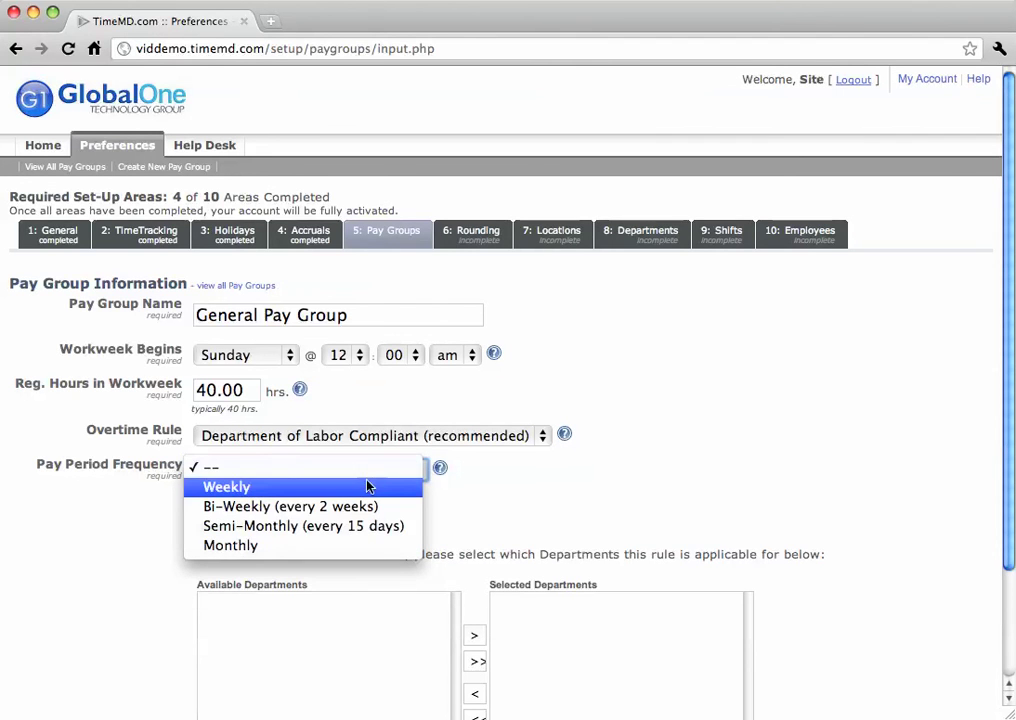
pyautogui.click(291, 530)
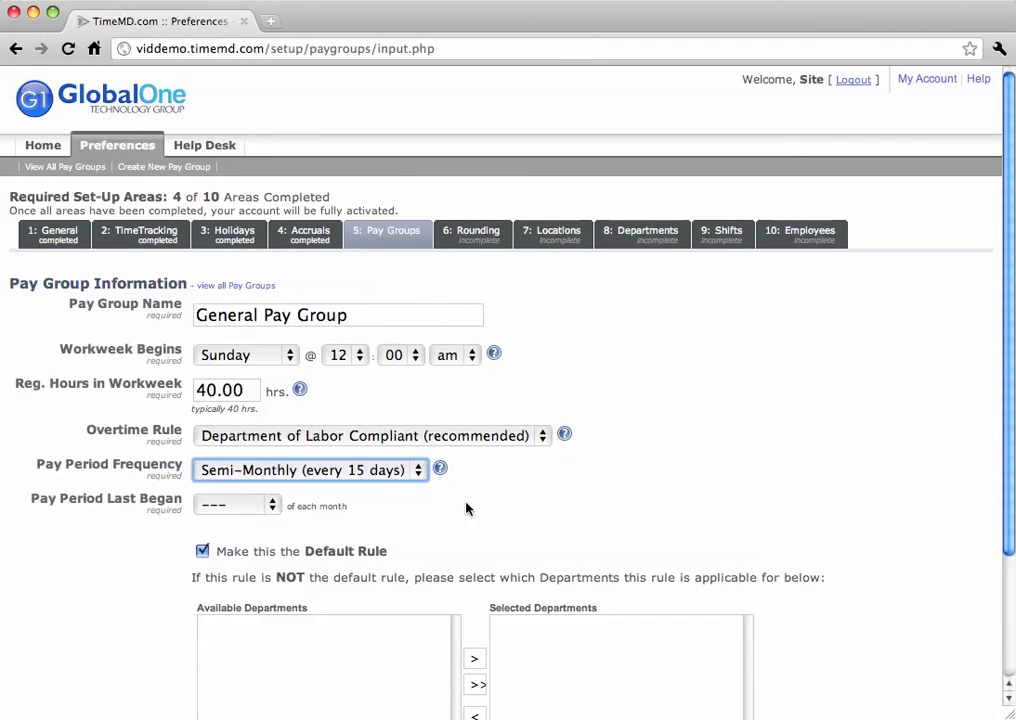
pyautogui.scroll(-4, 372, 430)
pyautogui.click(240, 343)
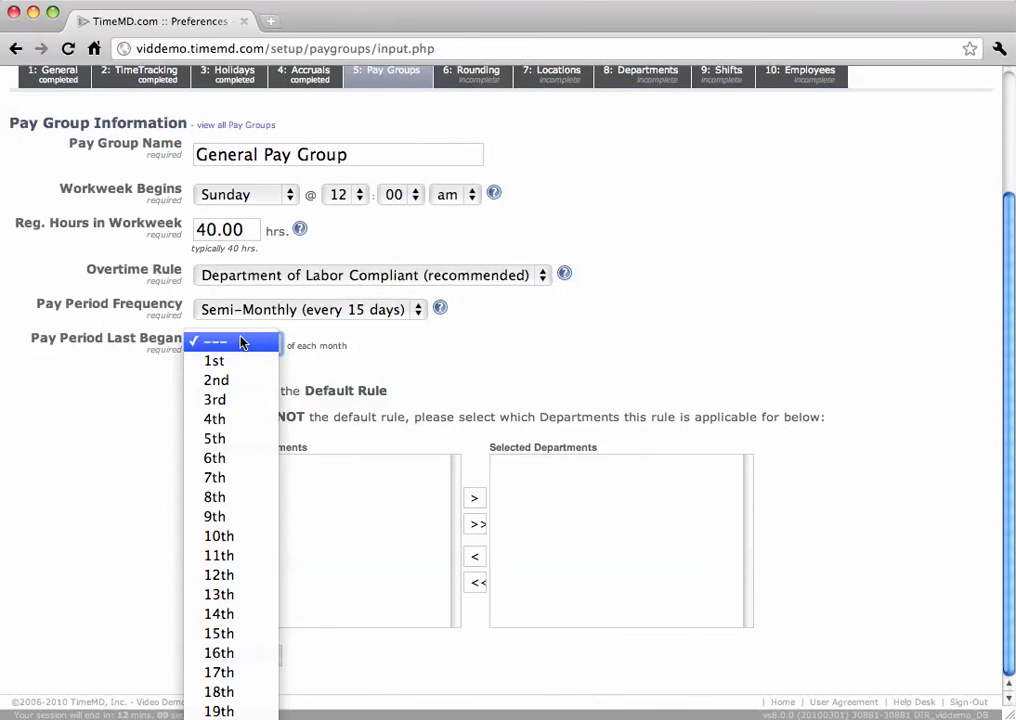
pyautogui.click(243, 358)
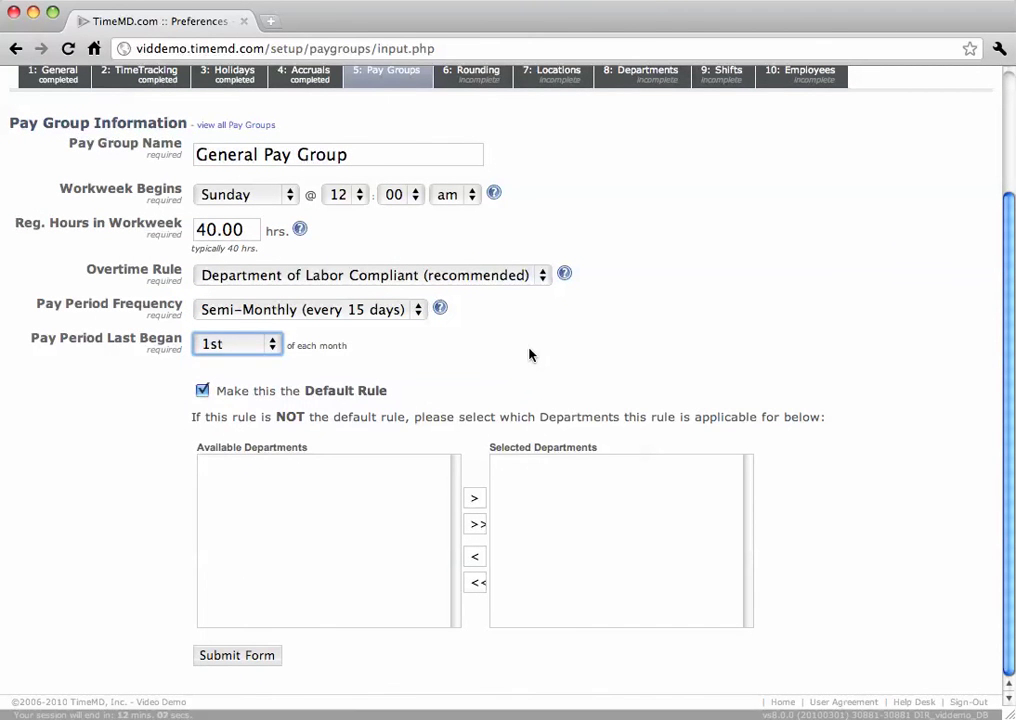
pyautogui.click(529, 350)
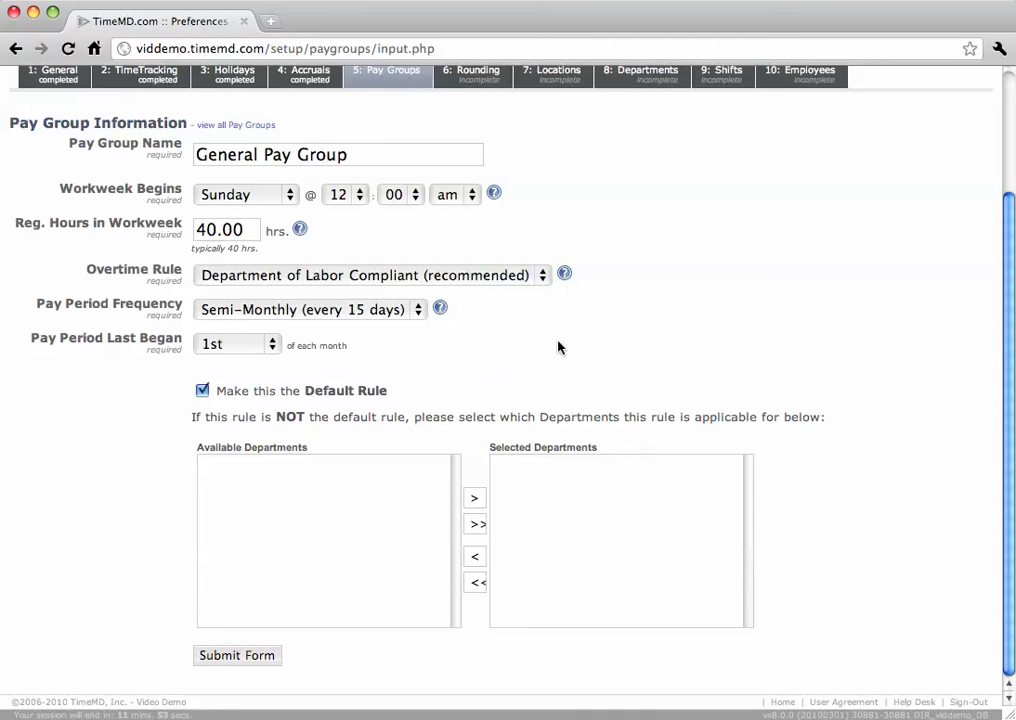
pyautogui.click(258, 582)
pyautogui.click(522, 526)
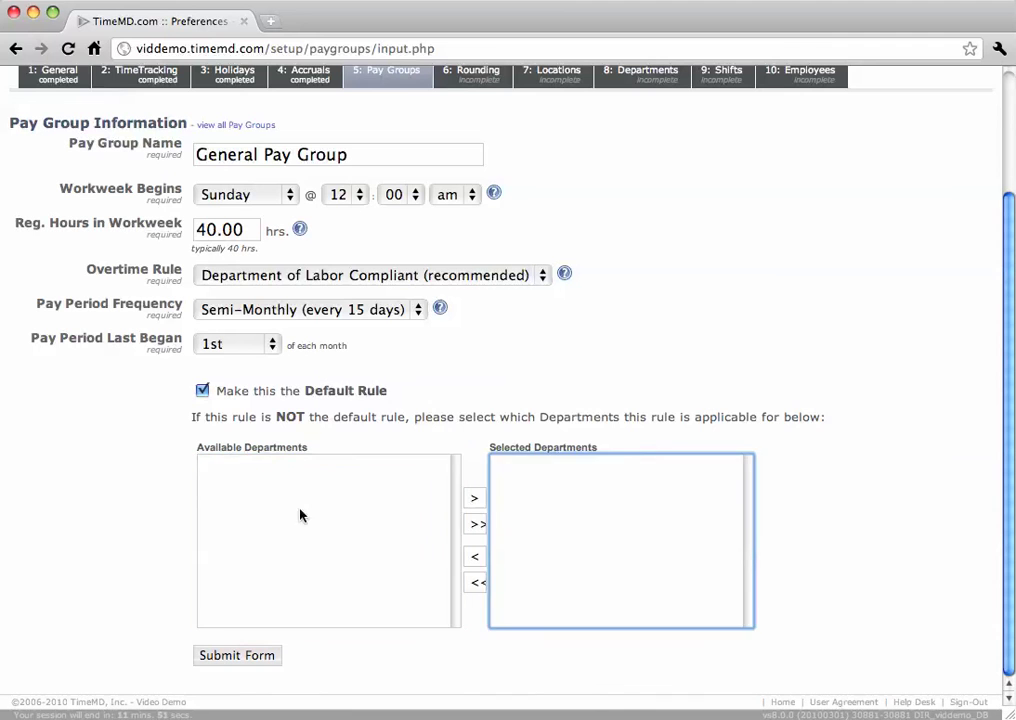
pyautogui.click(302, 515)
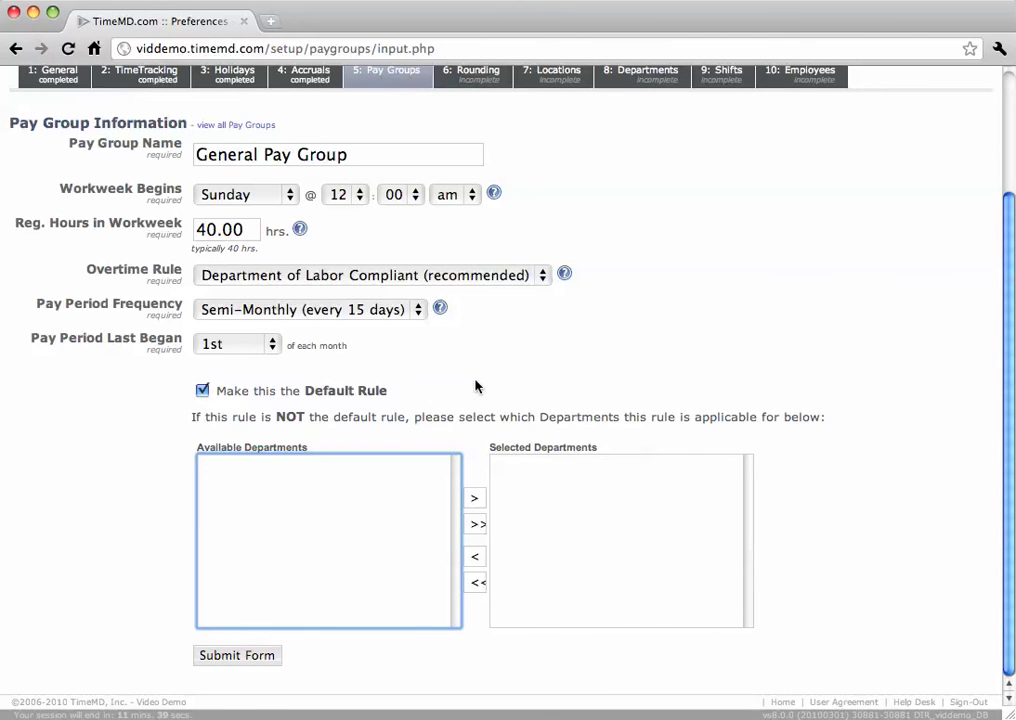
# - Read the help page for the Pay Period Frequency setting and close it
pyautogui.click(440, 308)
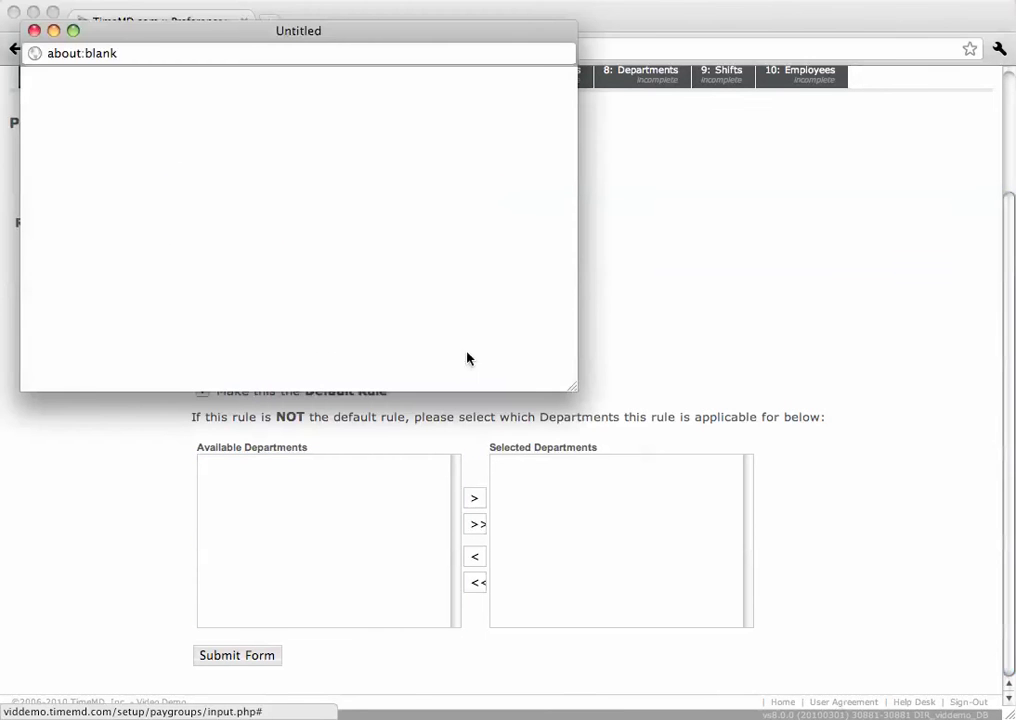
pyautogui.scroll(-3, 375, 232)
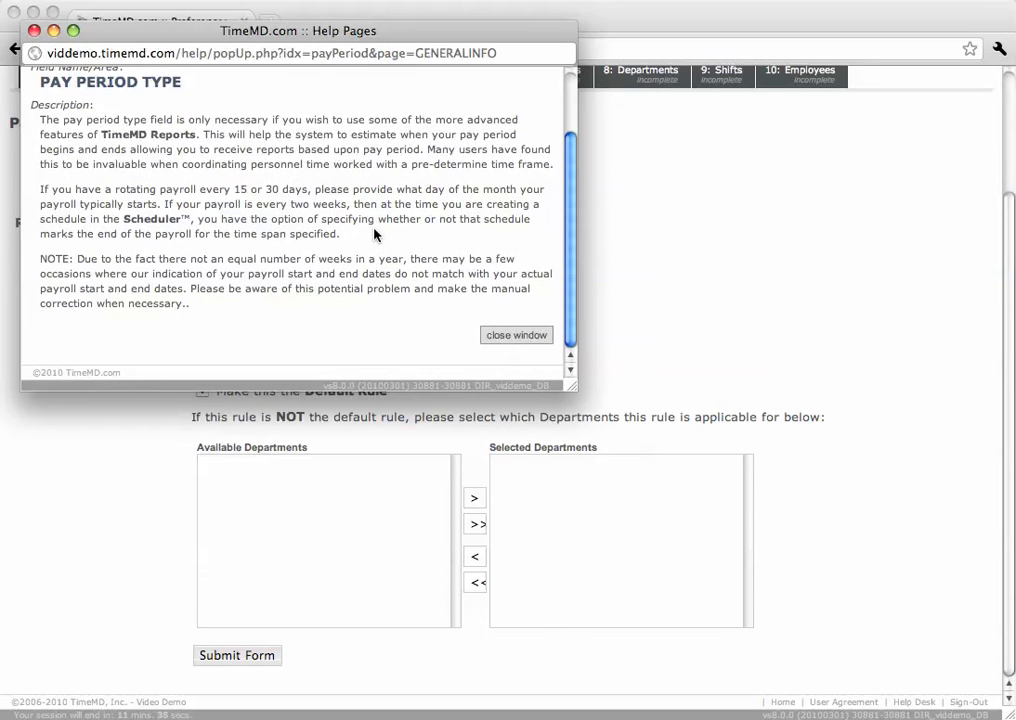
pyautogui.scroll(3, 376, 234)
pyautogui.scroll(-3, 377, 238)
pyautogui.click(512, 337)
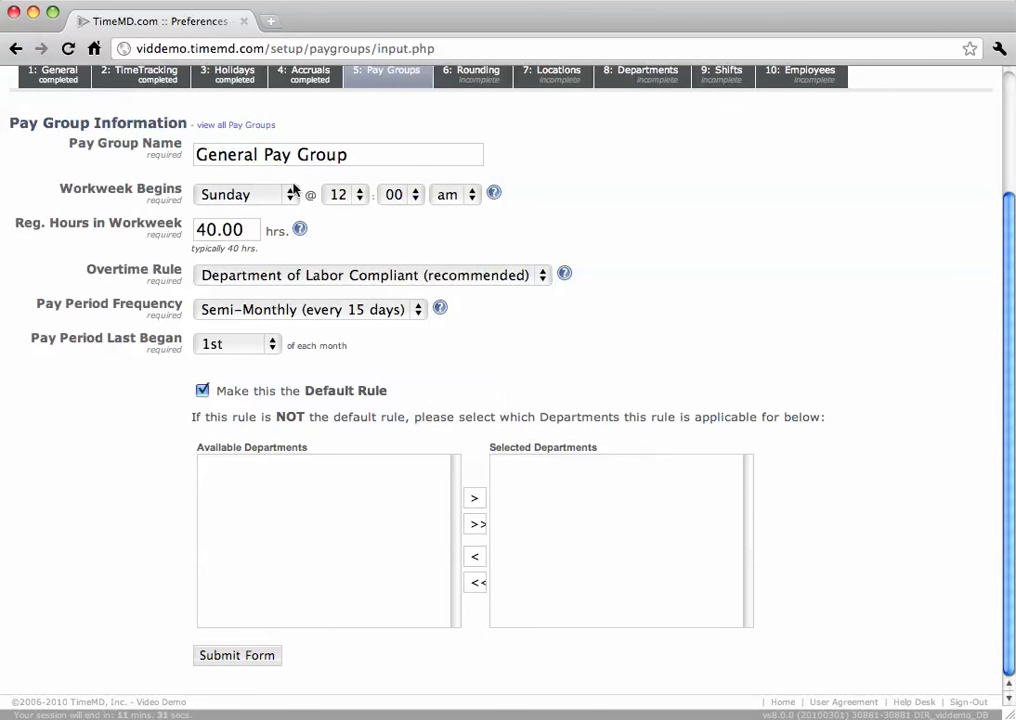
# - Submit the completed form to save the General Pay Group
pyautogui.click(256, 660)
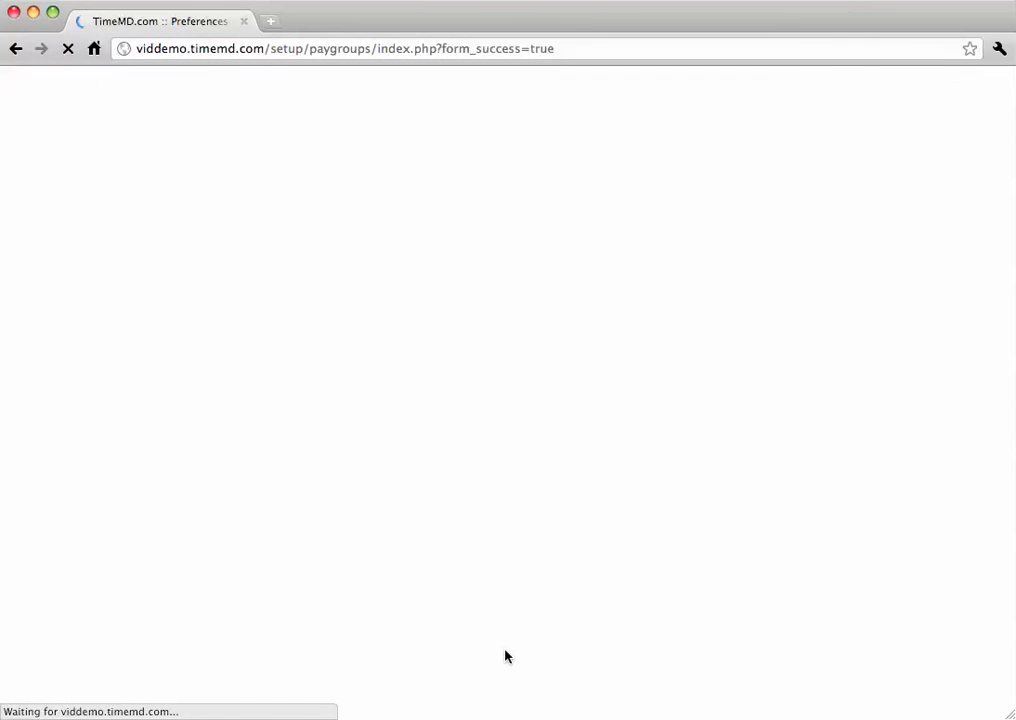